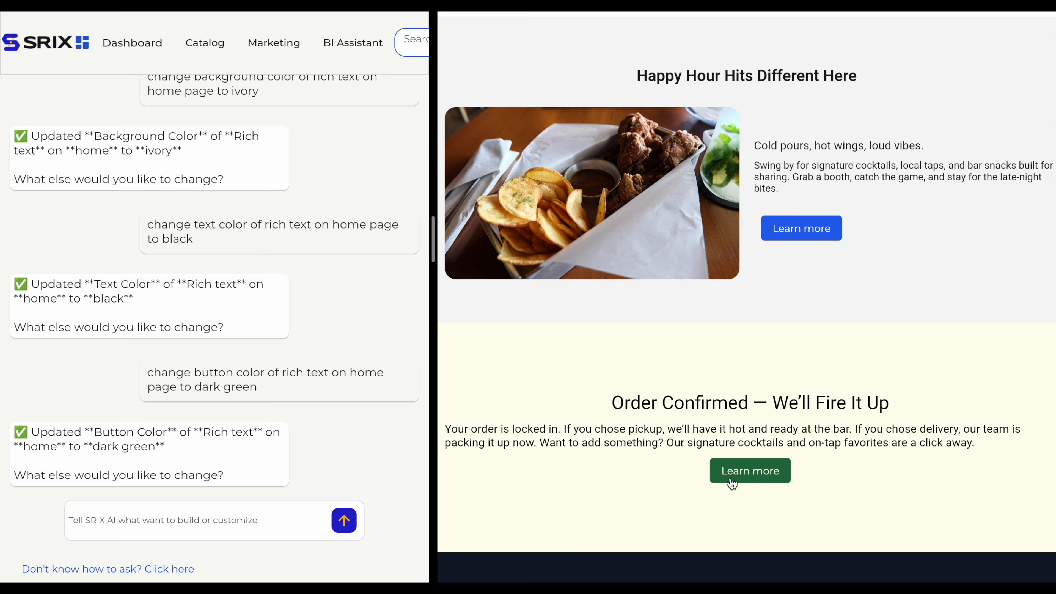
Step: Ask the AI assistant to change the button label color of the rich text on the home page to yellow
click(200, 519)
text(change button label coo)
key(BackSpace)
text(lor of rich text on home page to yellow)
click(344, 523)
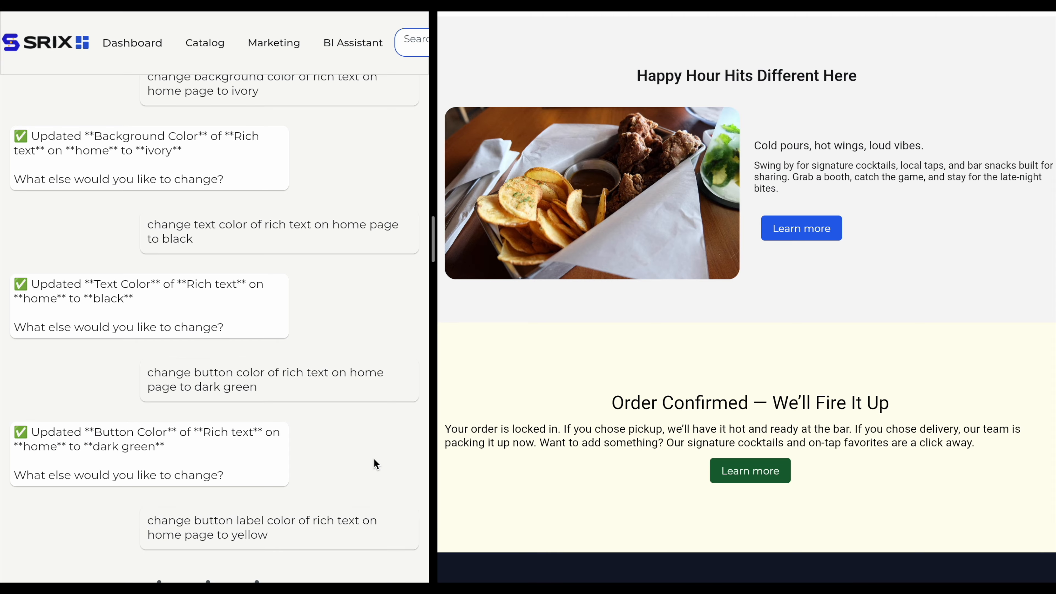
scroll(374, 459, down, 4)
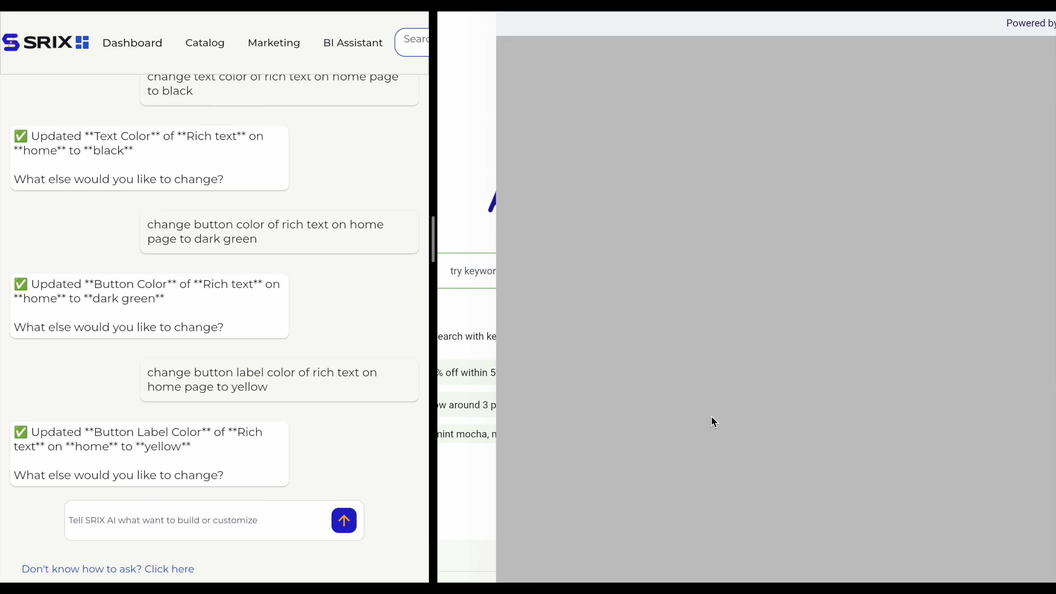
scroll(712, 438, down, 5)
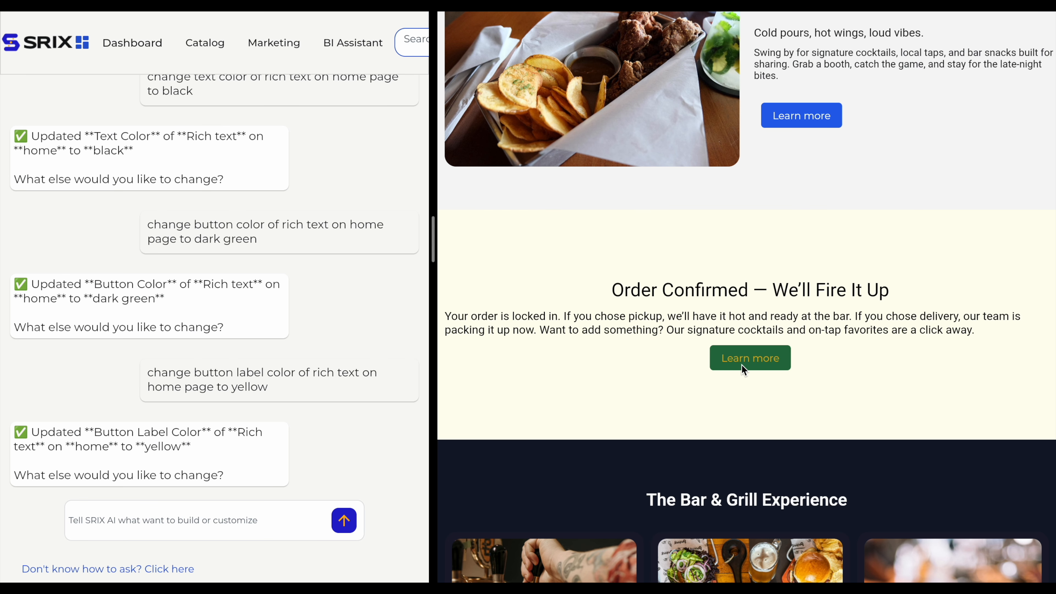
Step: Reuse the previous request to set the button label color of the home page rich text to #FFFFFF
triple_click(247, 391)
key(ctrl+c)
click(242, 515)
key(ctrl+v)
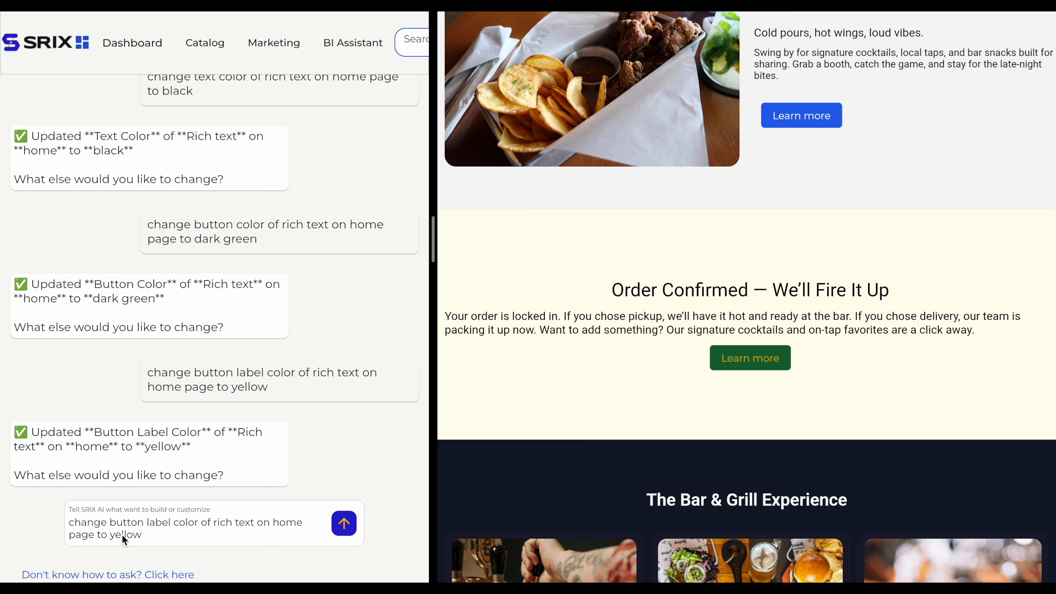
text(#FFFFFF)
drag(109, 532, 147, 532)
click(167, 536)
drag(115, 523, 165, 532)
click(157, 533)
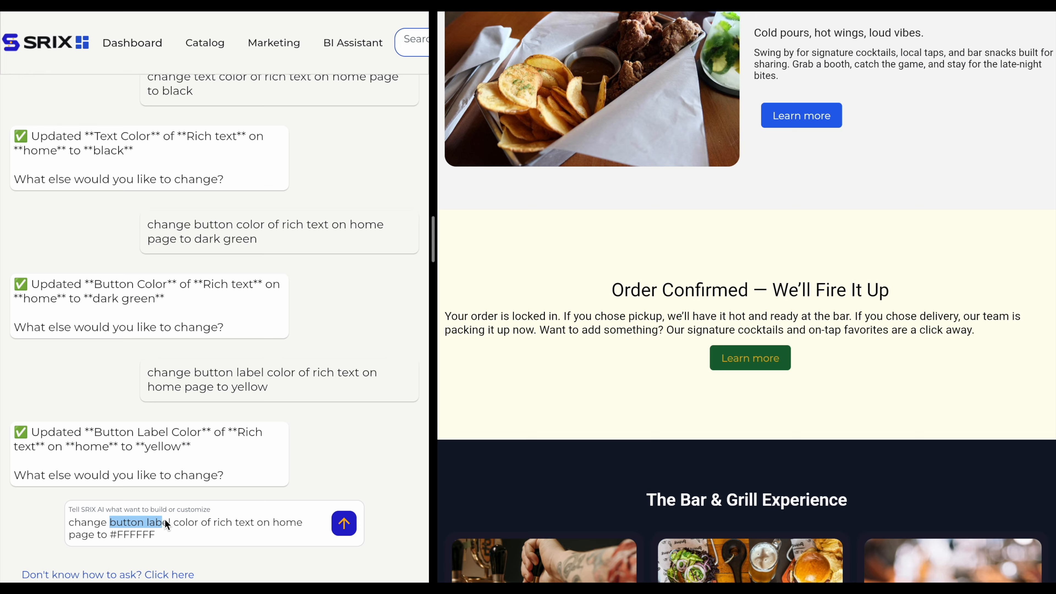
click(199, 522)
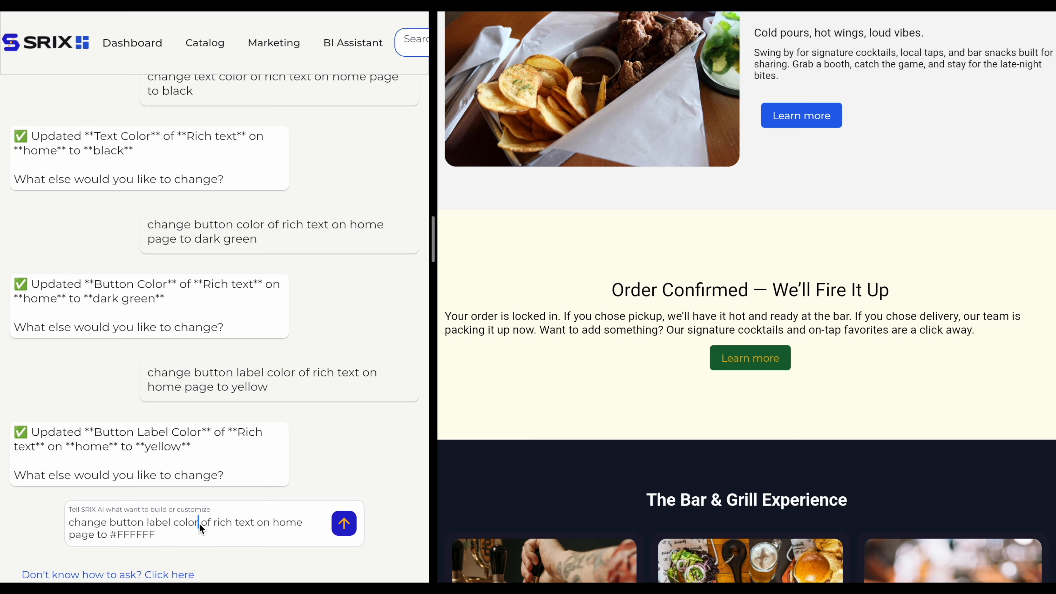
drag(213, 524, 156, 535)
click(345, 522)
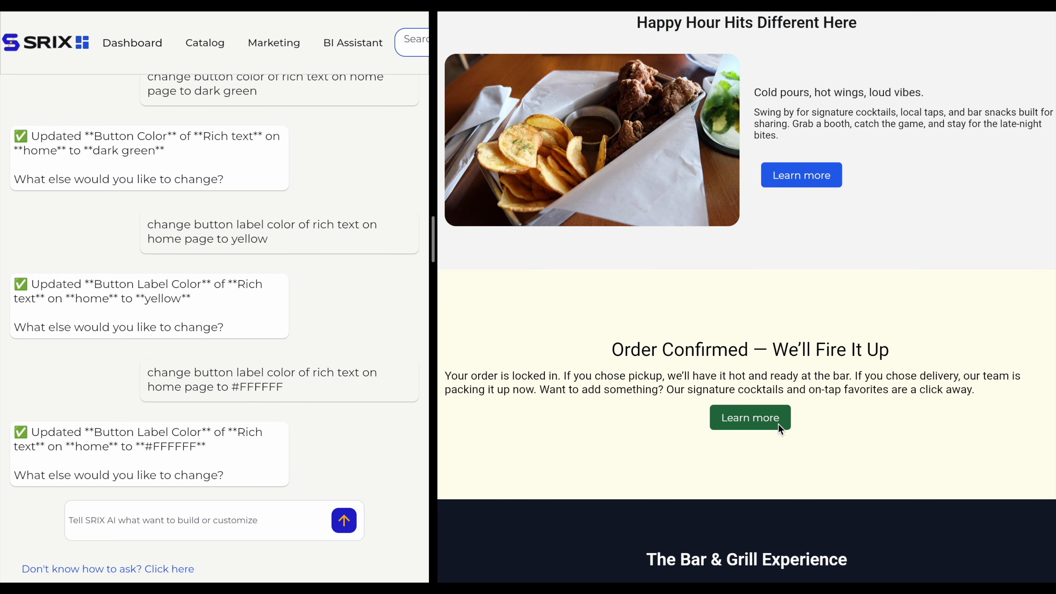
scroll(607, 433, down, 3)
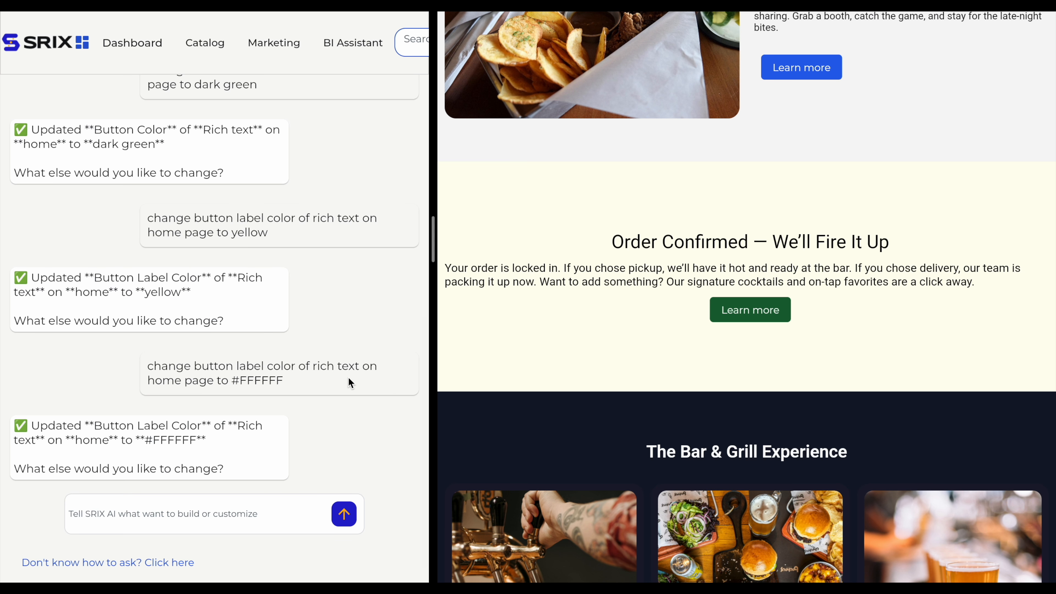
Step: Ask the AI assistant to change the description font size of the rich text on the home page to 18
click(220, 514)
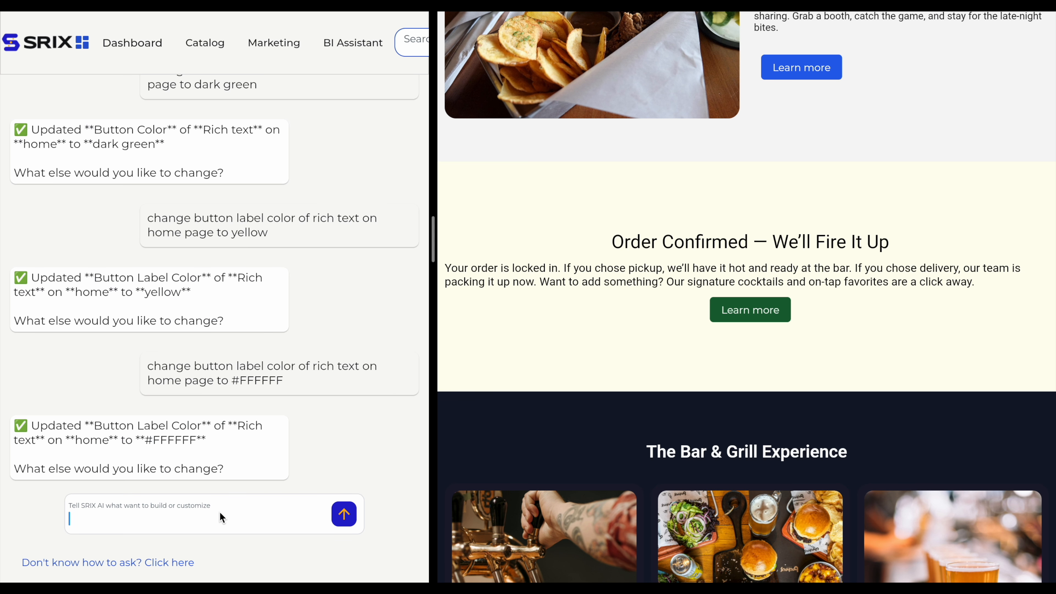
text(change description font s)
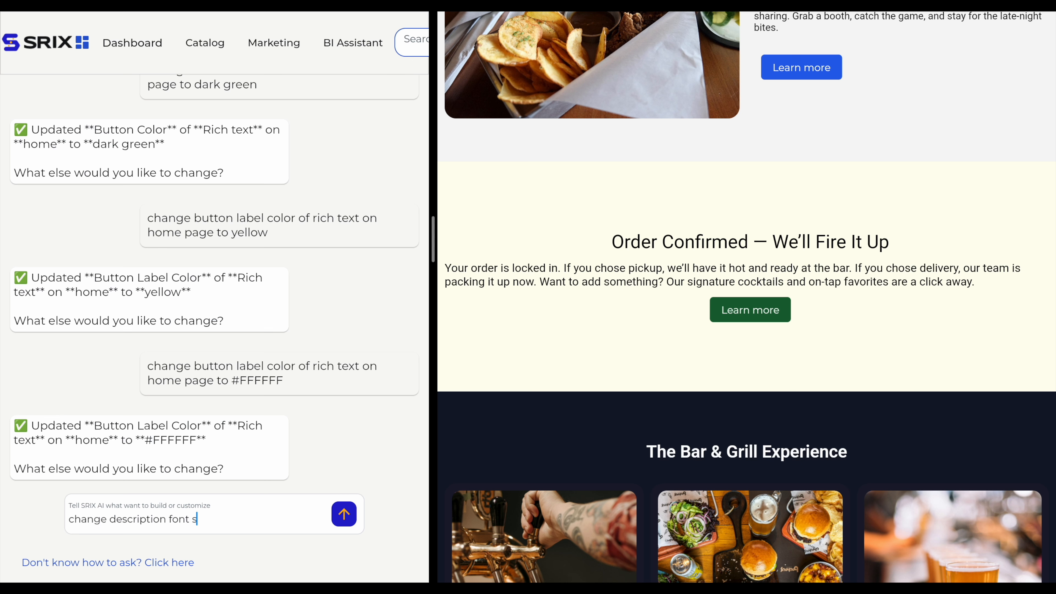
text(ize of rich text on home page)
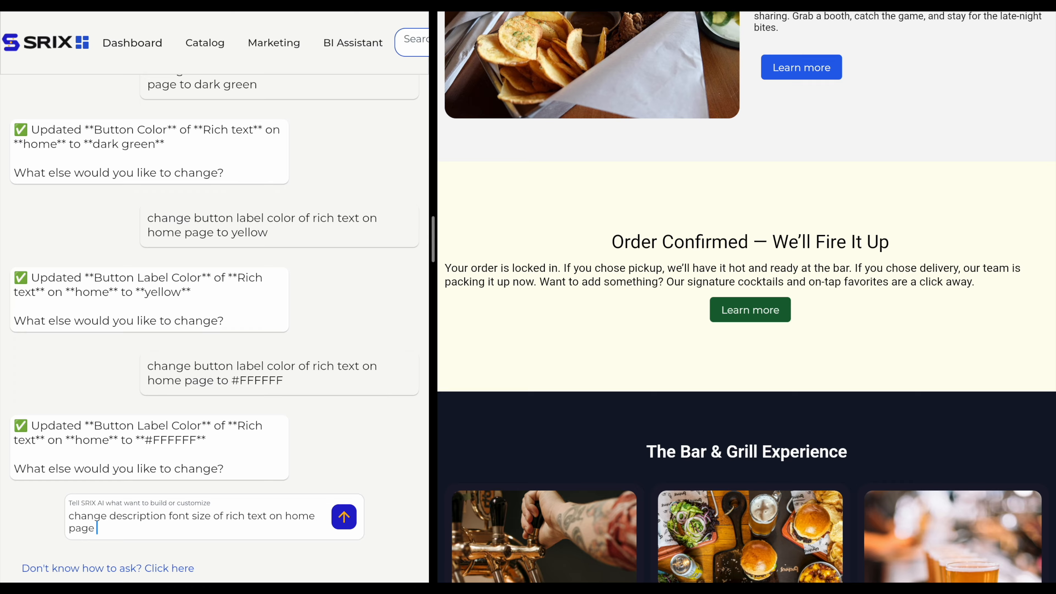
text( to 18)
click(344, 516)
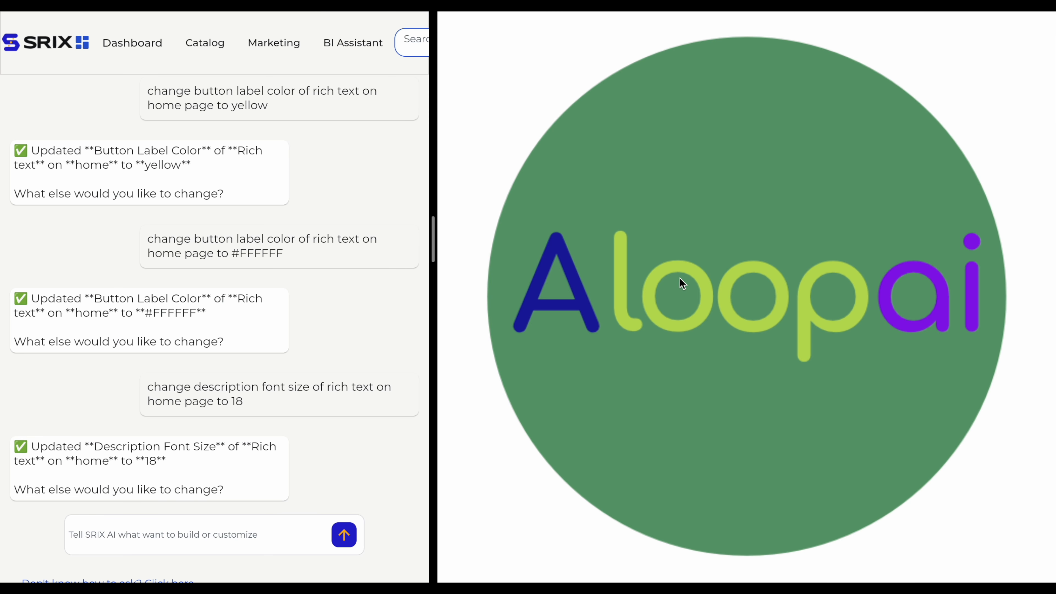
scroll(674, 437, down, 2)
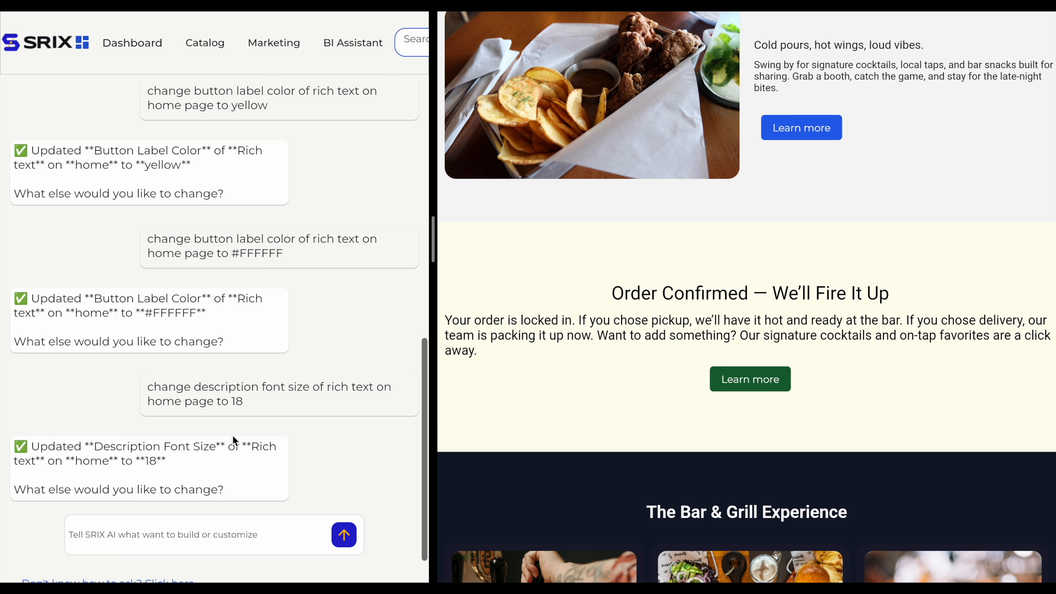
Step: Ask the AI assistant to change the button label font size of the rich text on the home page to 22
click(216, 527)
text(change button la)
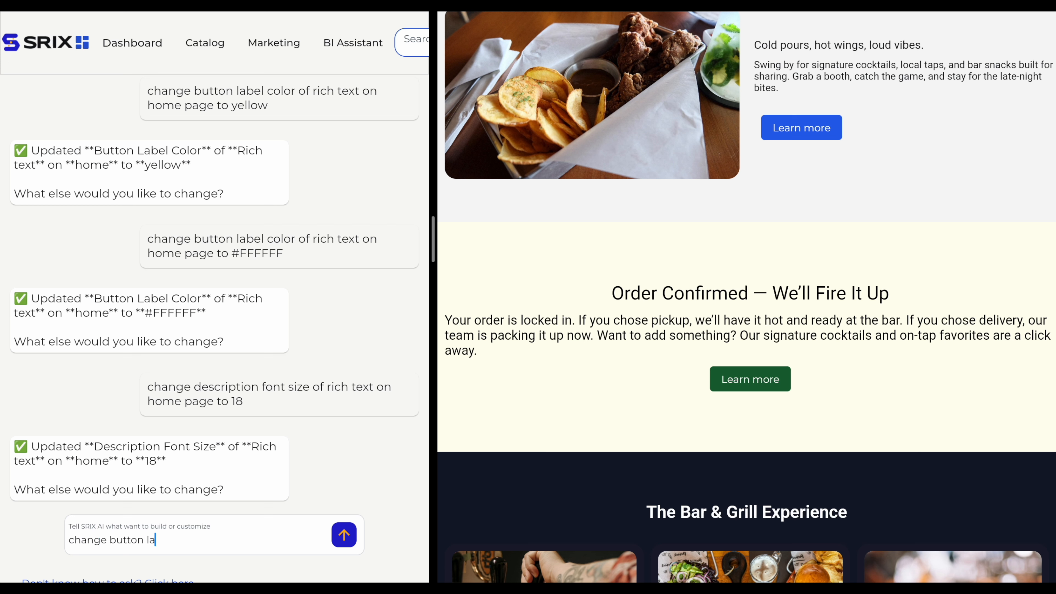
text(bel font size of rich text on home page)
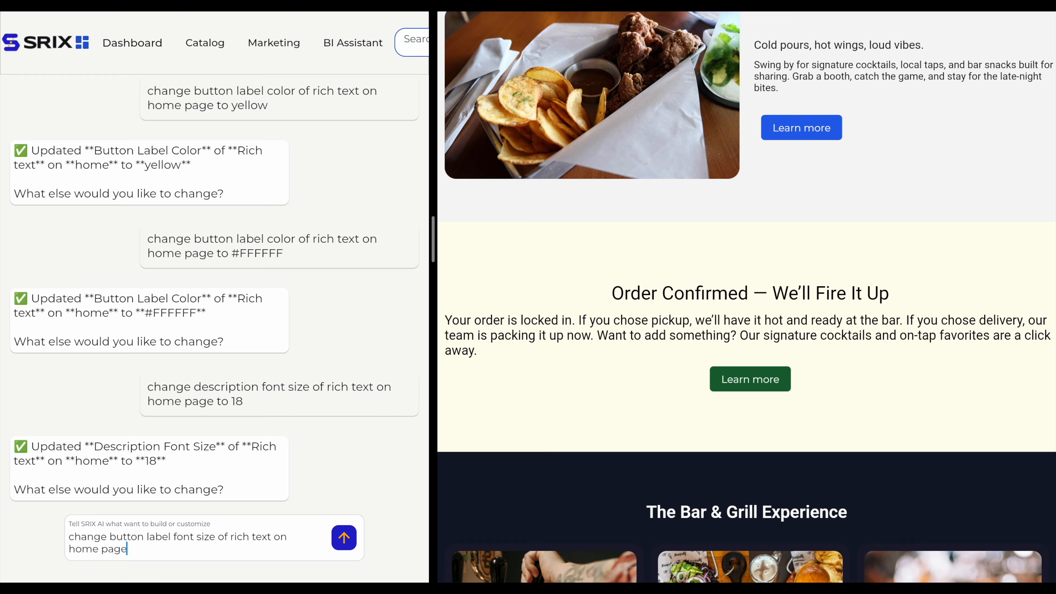
text( to 22)
click(352, 537)
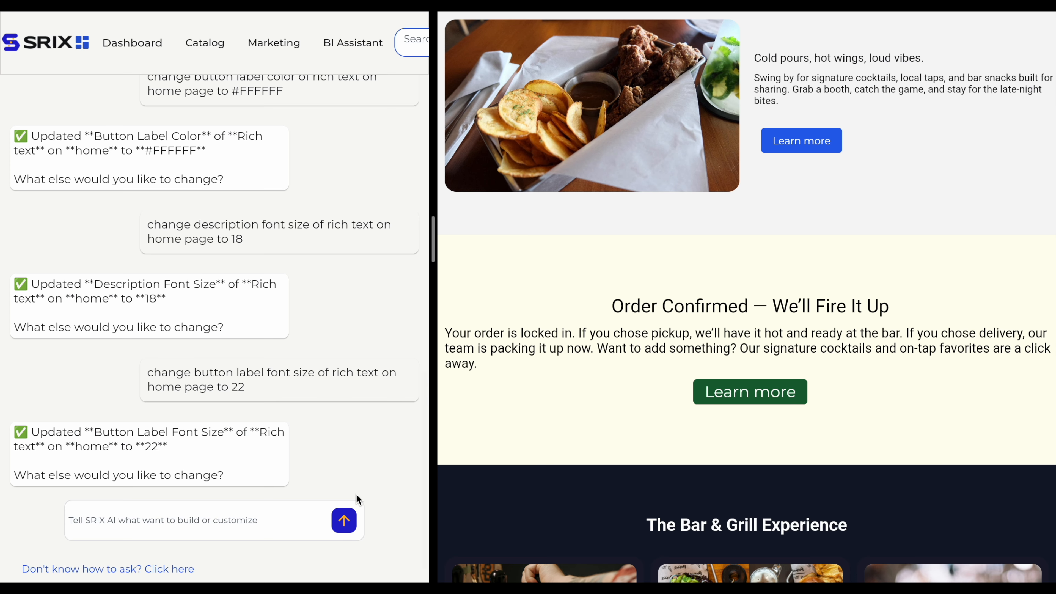
Step: Ask the AI assistant to change the title of the home page rich text to "The Best Bar & Grill In Canada"
click(248, 528)
text(change title)
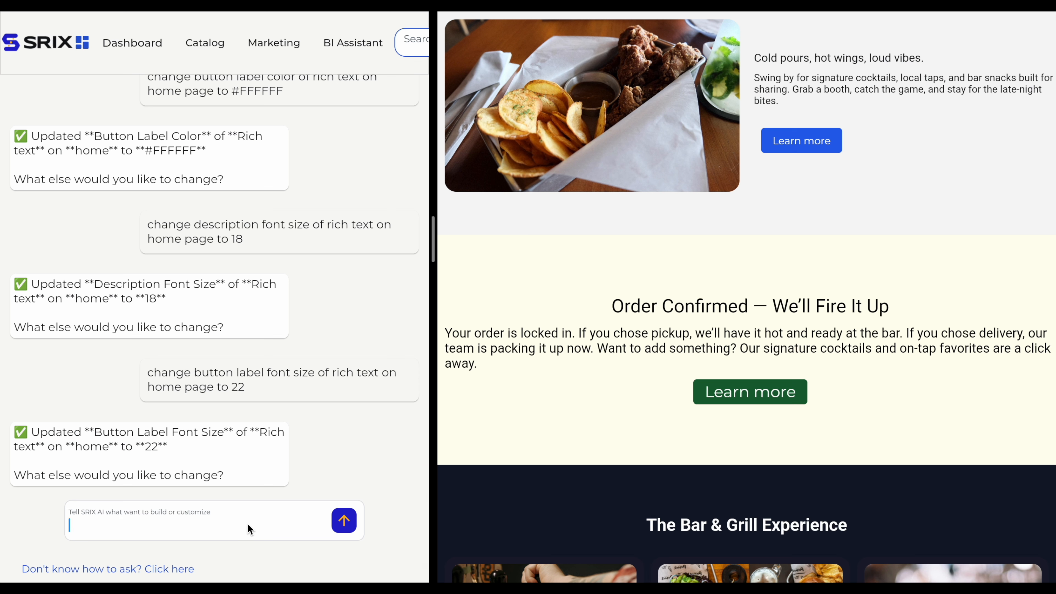
text( of rich text on home page)
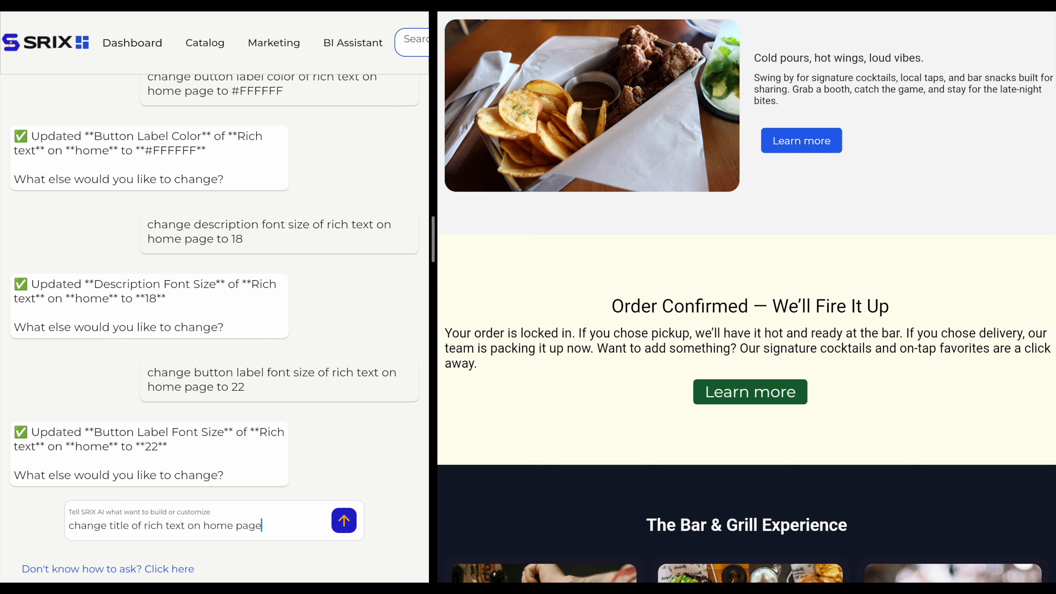
text( to "The Bes)
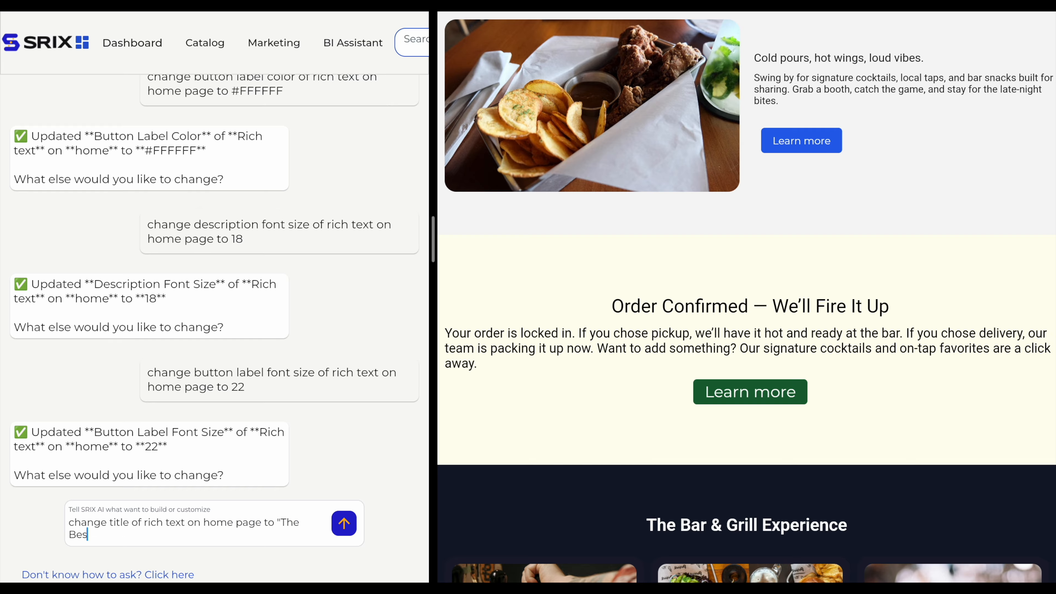
text(t Bar & Grill In Canada")
scroll(115, 524, down, 1)
click(112, 497)
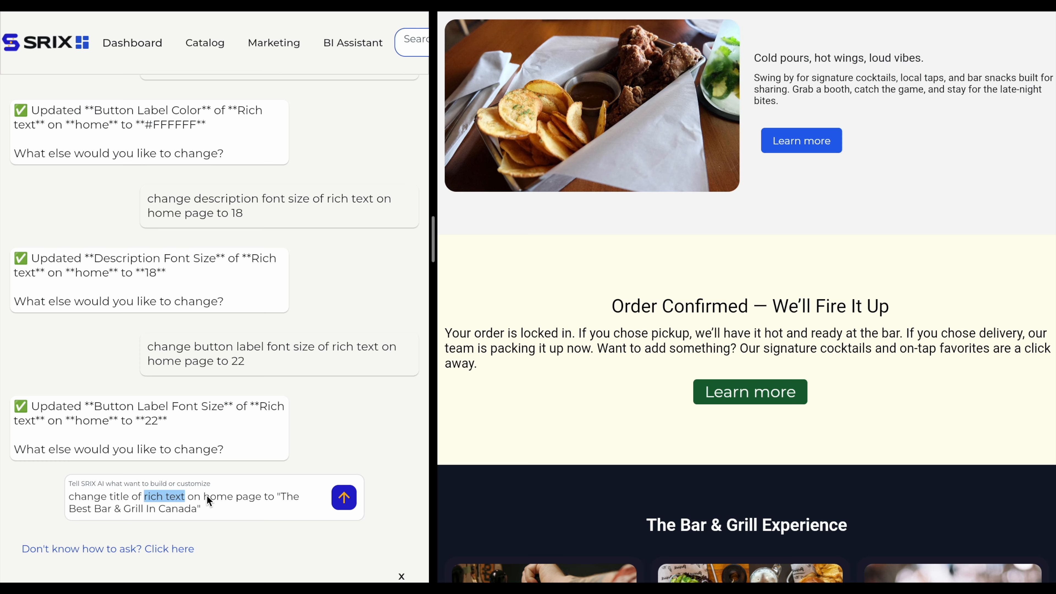
drag(204, 497, 234, 497)
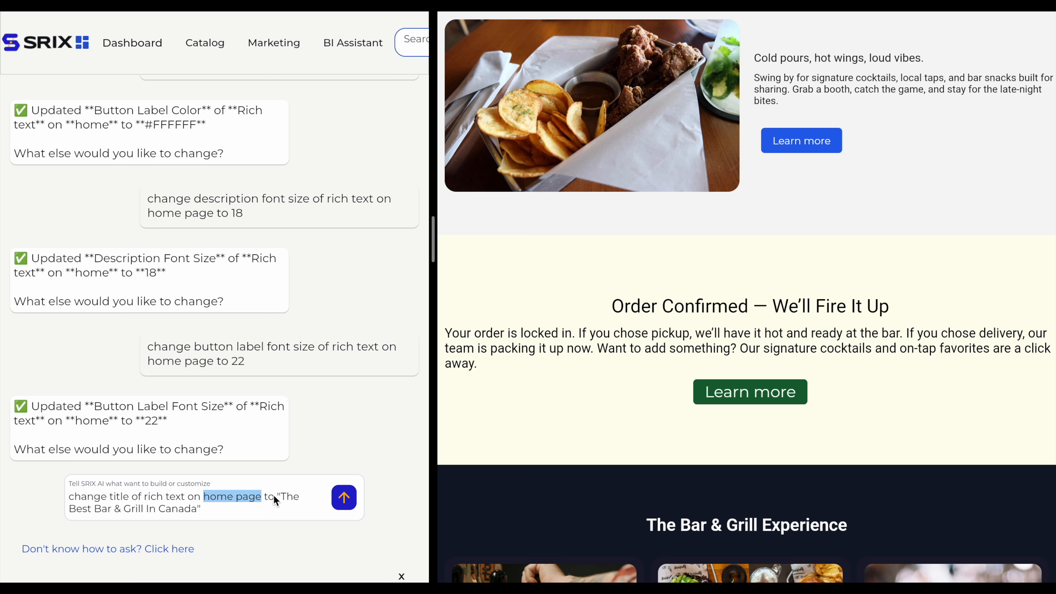
drag(278, 496, 201, 509)
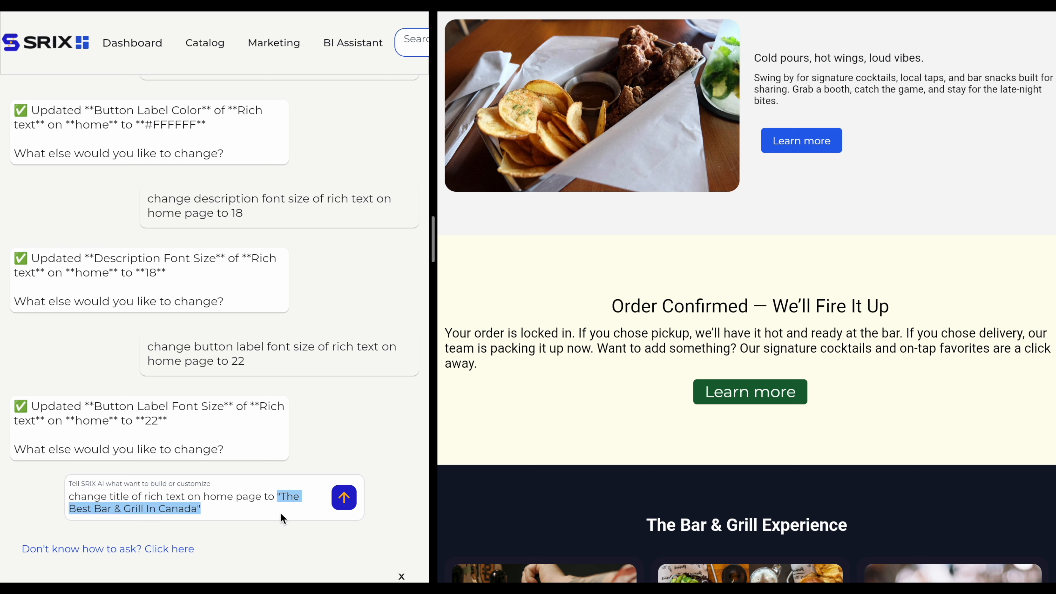
click(345, 499)
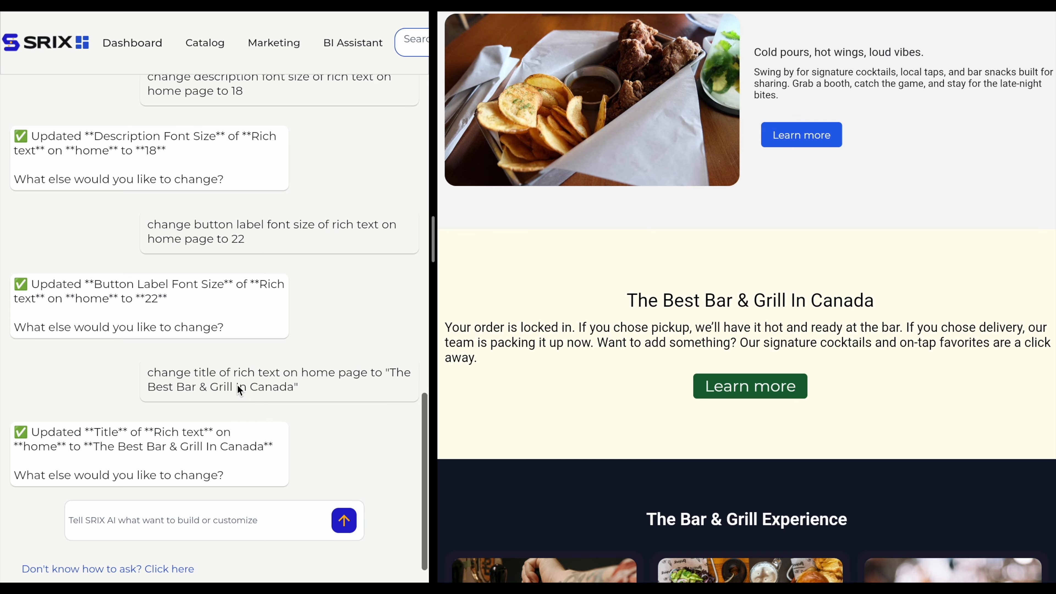
Step: Ask the AI assistant to change the home page rich text's description to 'Rated the #1 bar food in BC for 3 years running'
click(173, 512)
text(change description of rich text on home page to)
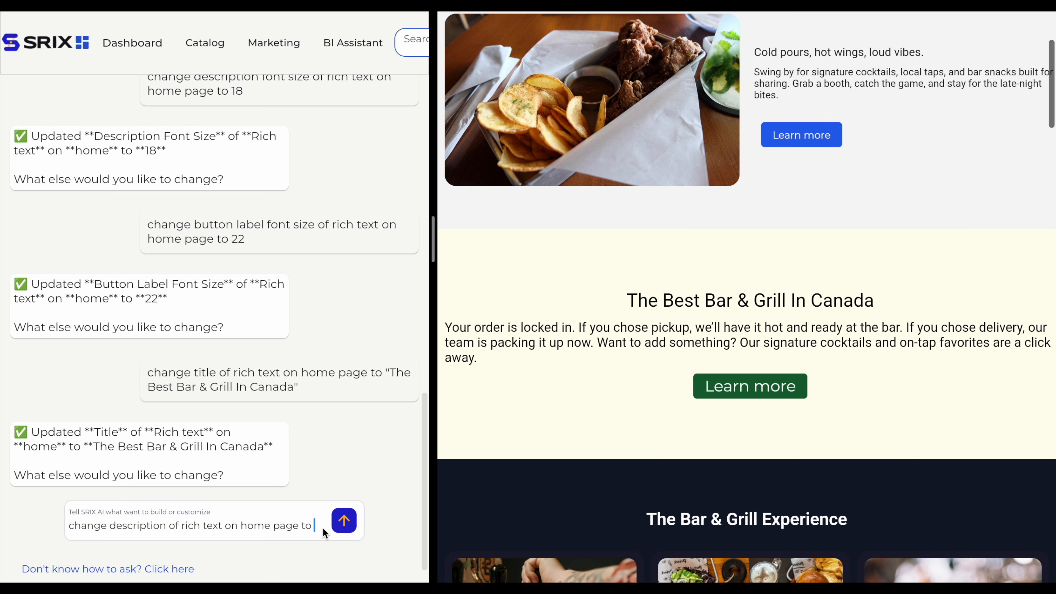
text(‘Rated the #1 bar food in BC for 3 years running’)
click(343, 520)
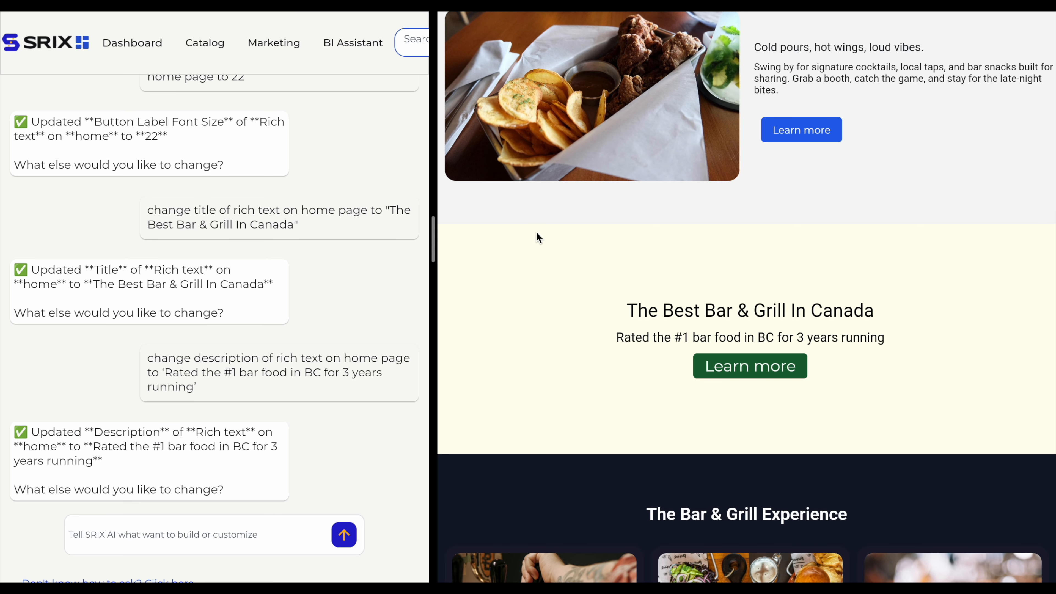
Step: Ask the AI assistant to change the height of the rich text on the home page to 500
click(238, 540)
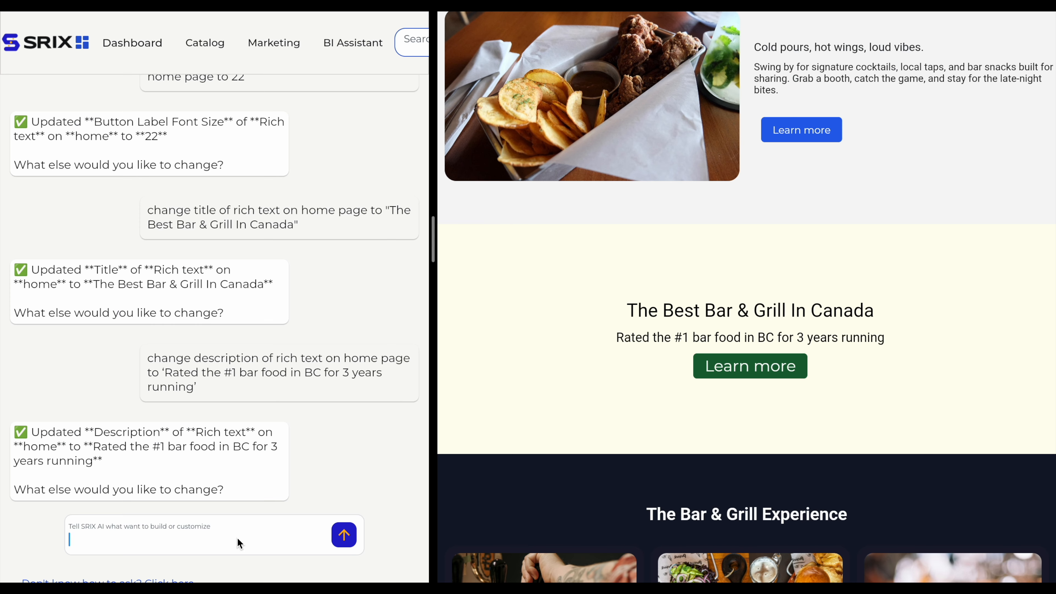
text(change height of rich )
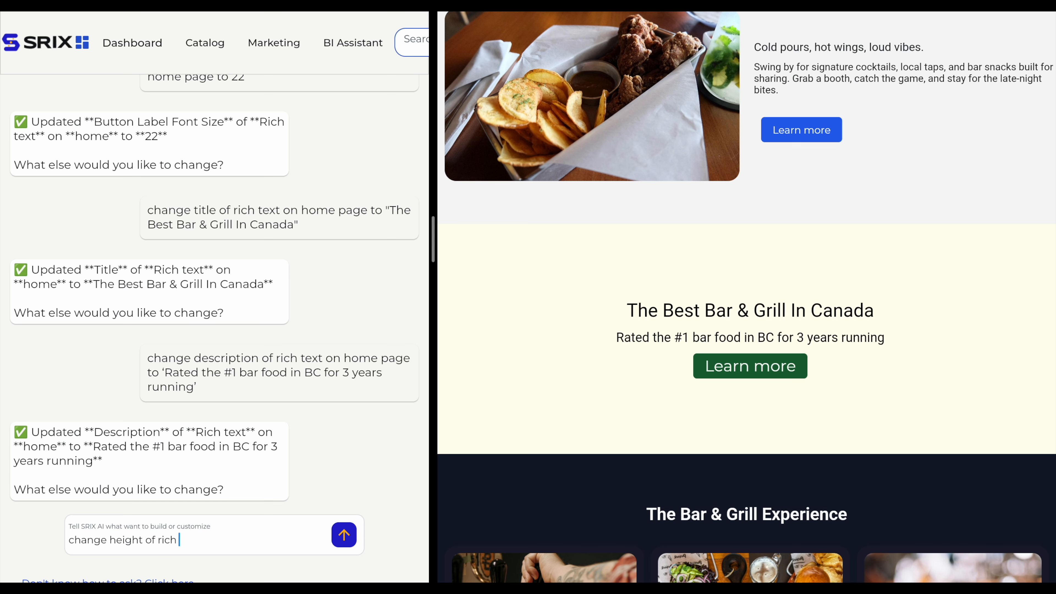
text(text on home page to 500)
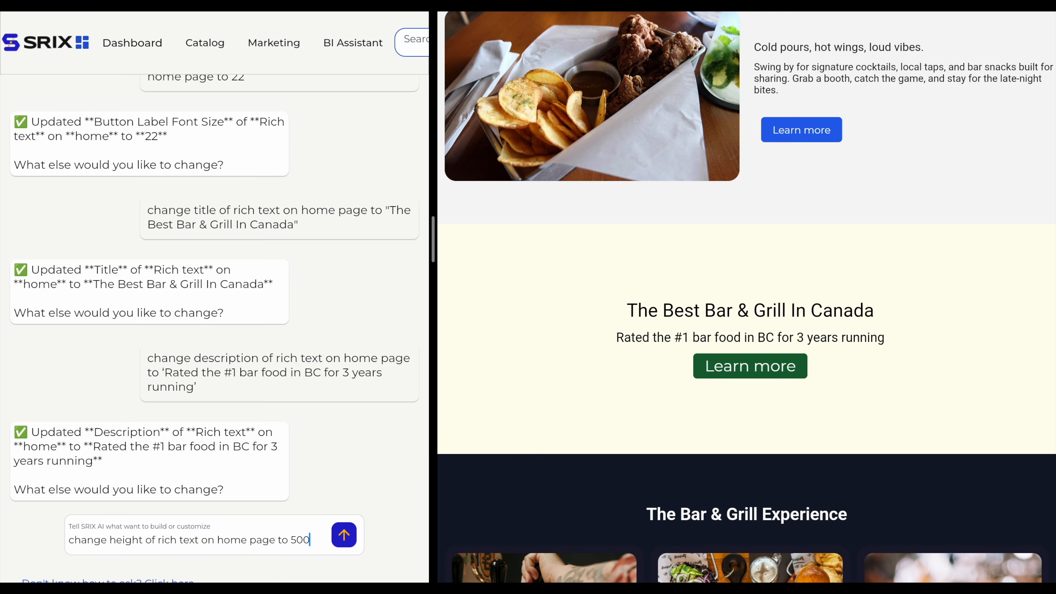
click(343, 535)
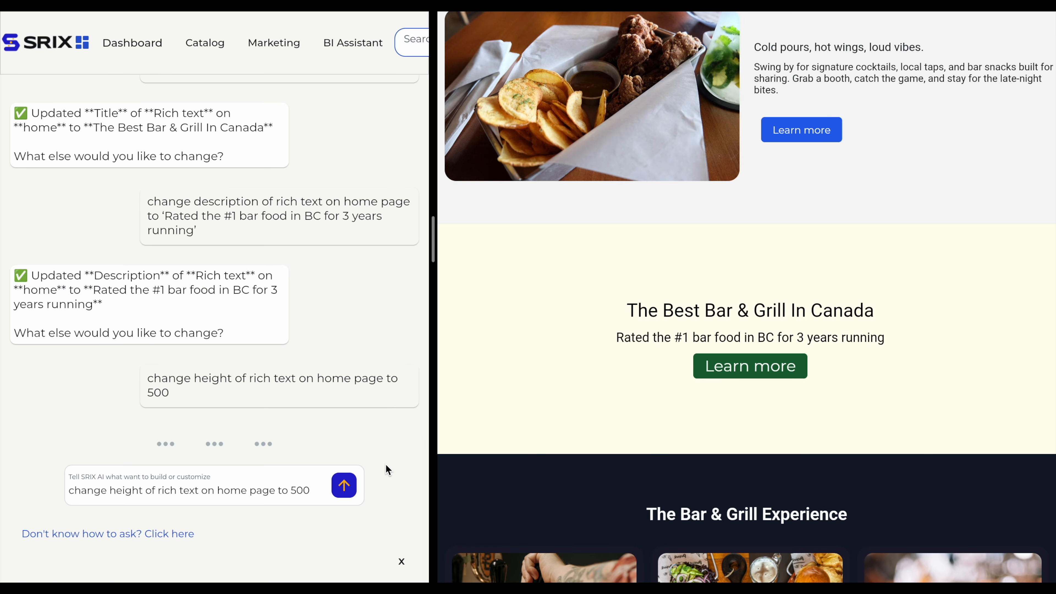